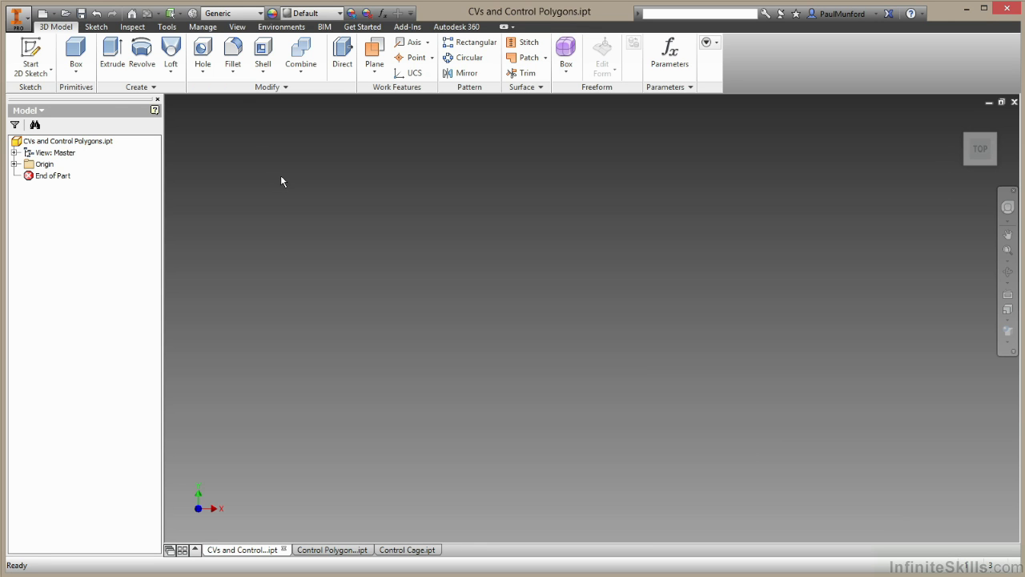
Step: Create a new 2D sketch, Sketch3, on an origin plane of the CVs and Control Polygons part
left_click(30, 56)
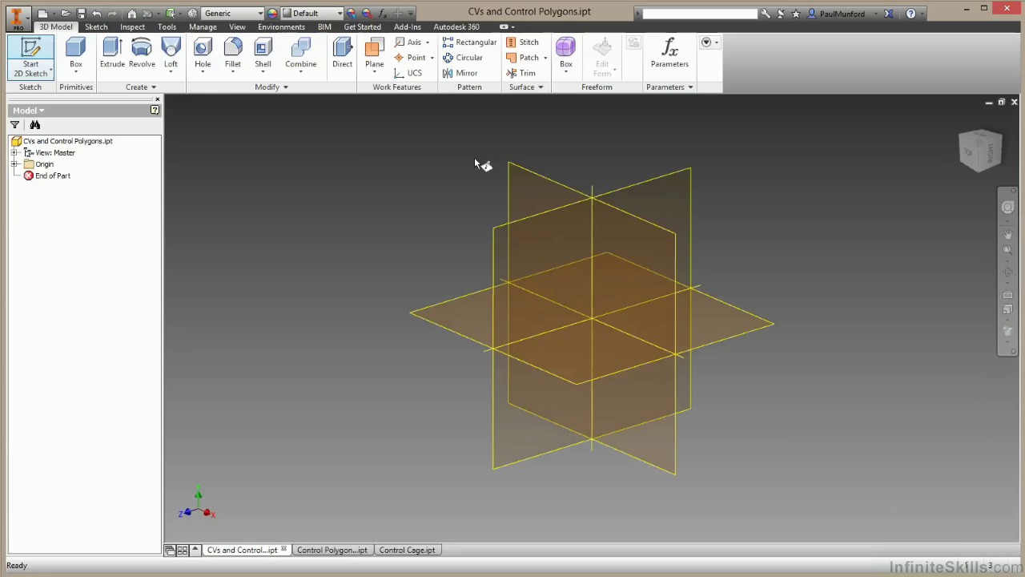
left_click(525, 171)
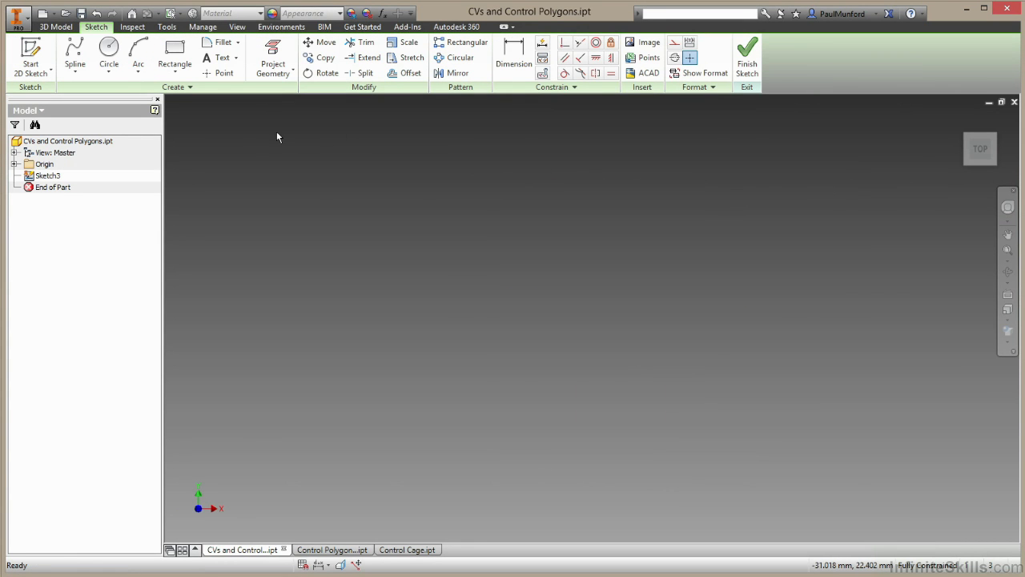
Step: Draw a three-point control vertex spline whose top, corner and right points form an L
left_click(75, 69)
left_click(113, 121)
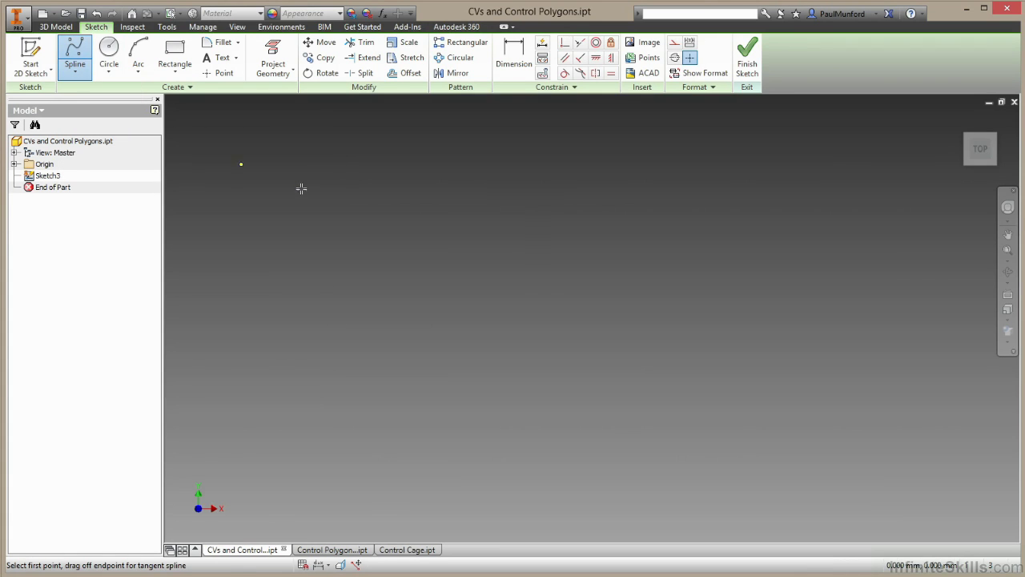
left_click(295, 192)
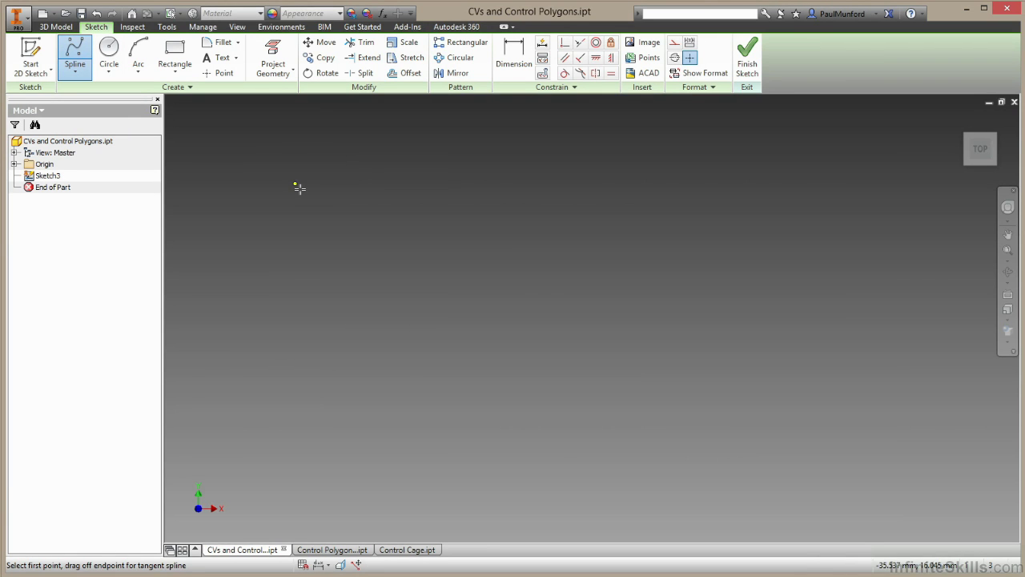
left_click(294, 313)
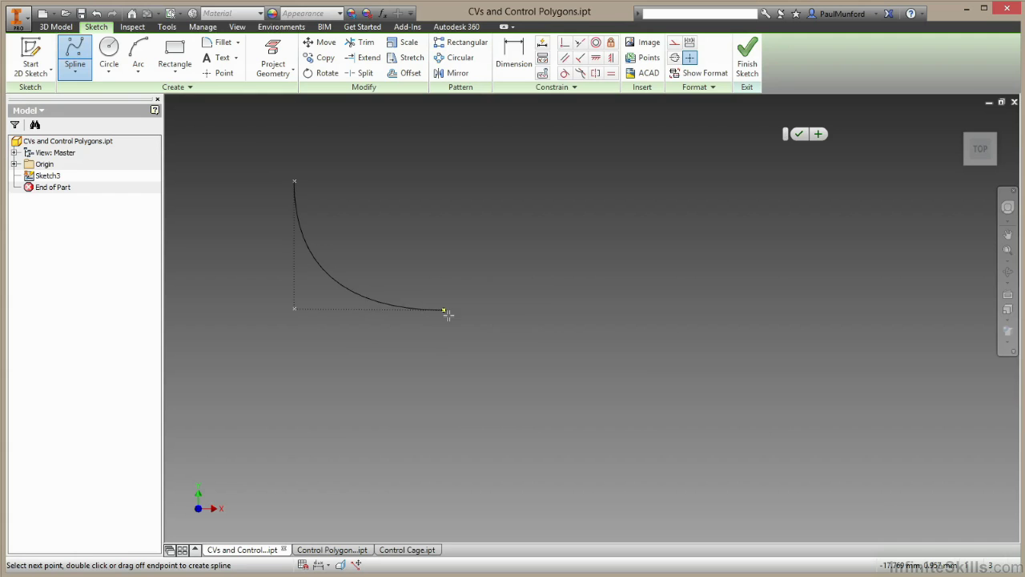
right_click(443, 310)
left_click(499, 312)
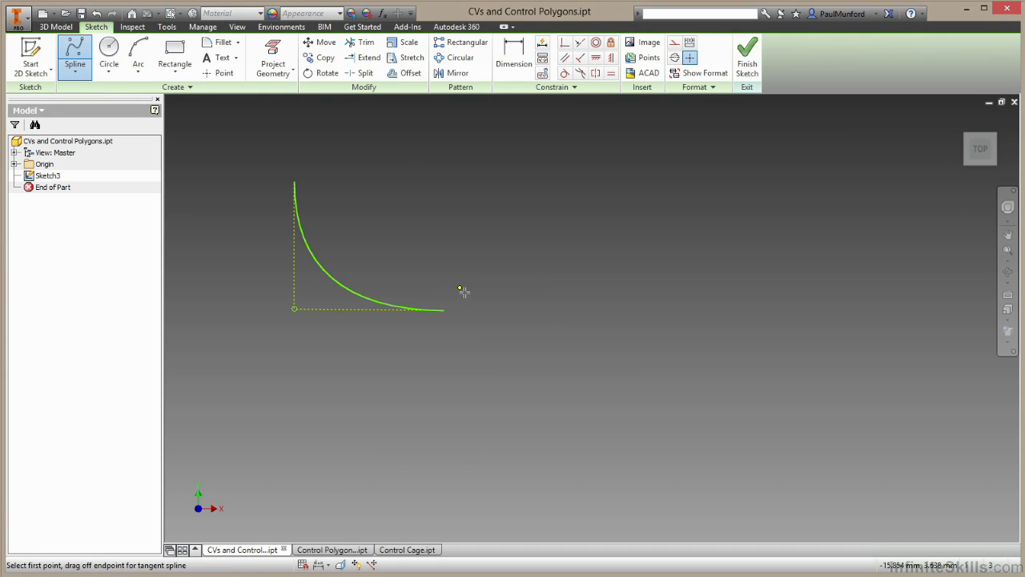
right_click(425, 183)
left_click(484, 195)
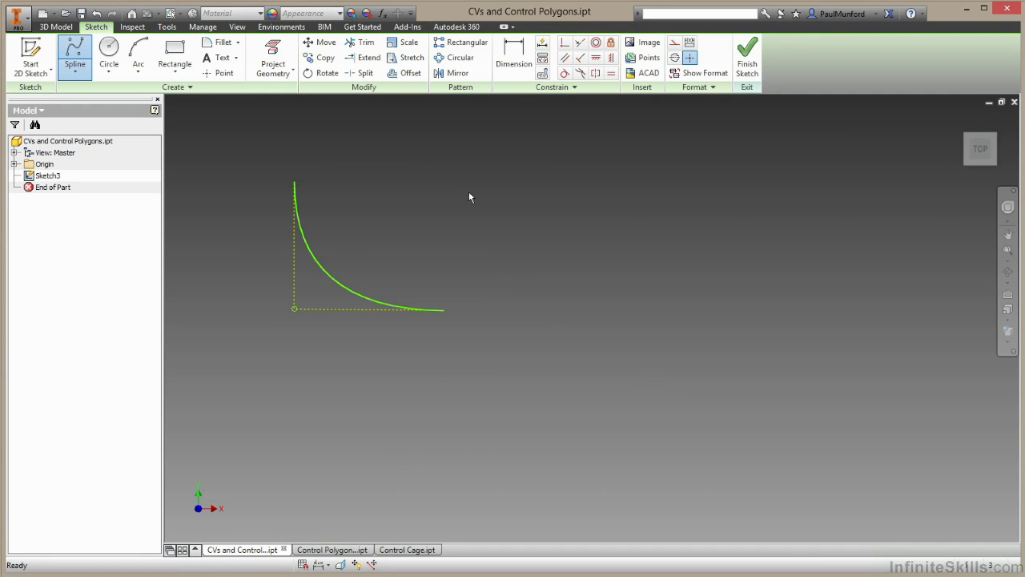
Step: Drag both spline endpoints and the corner control vertex, returning the corner to the lower left
left_click(408, 309)
left_click_drag(286, 172, 289, 170)
mouse_move(445, 312)
left_mouse_down()
mouse_move(421, 335)
mouse_move(457, 307)
mouse_move(452, 322)
left_mouse_up()
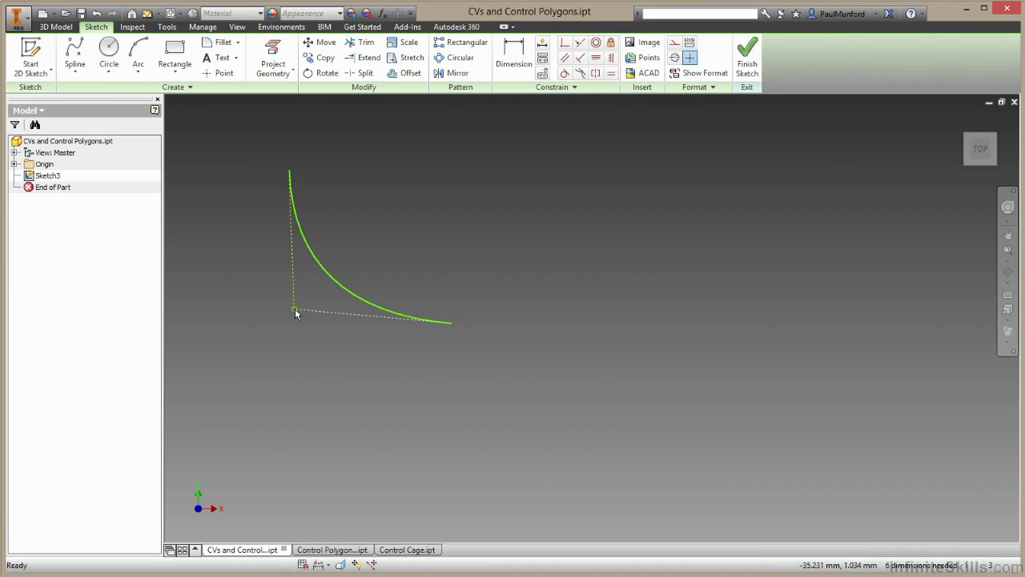
mouse_move(293, 308)
left_mouse_down()
mouse_move(267, 305)
mouse_move(311, 325)
mouse_move(295, 310)
left_mouse_up()
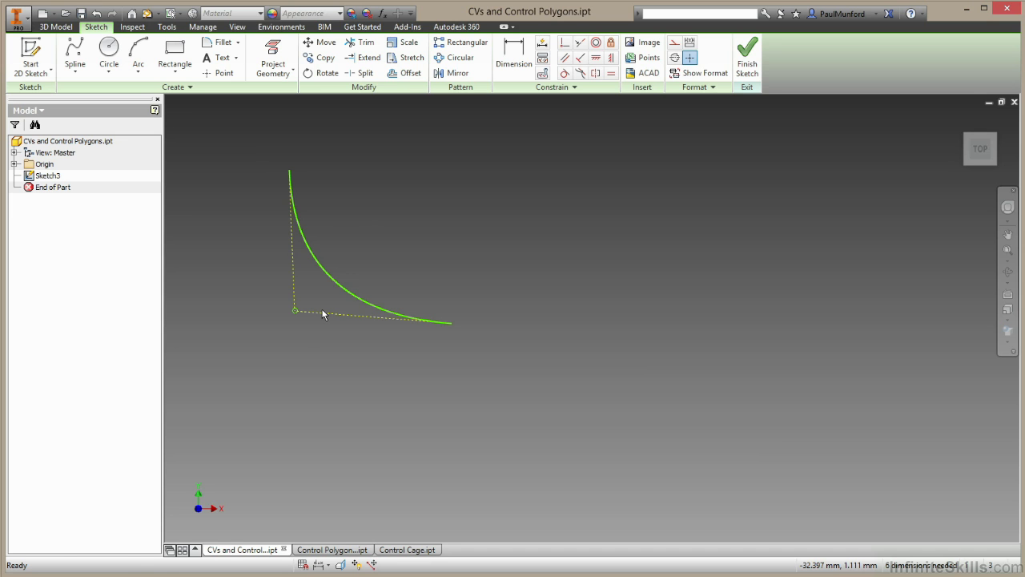
left_click_drag(322, 314, 415, 344)
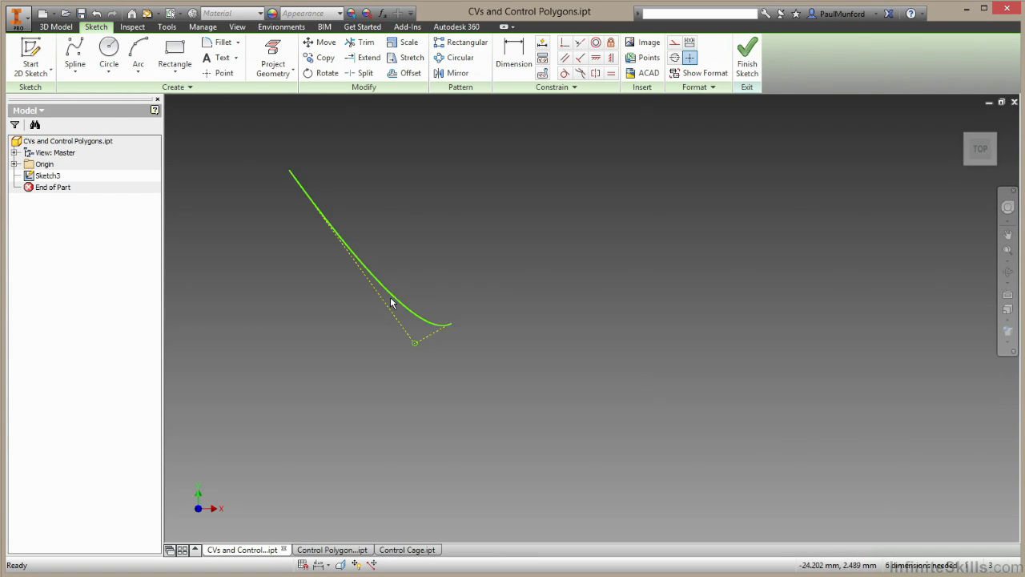
left_click_drag(416, 345, 295, 330)
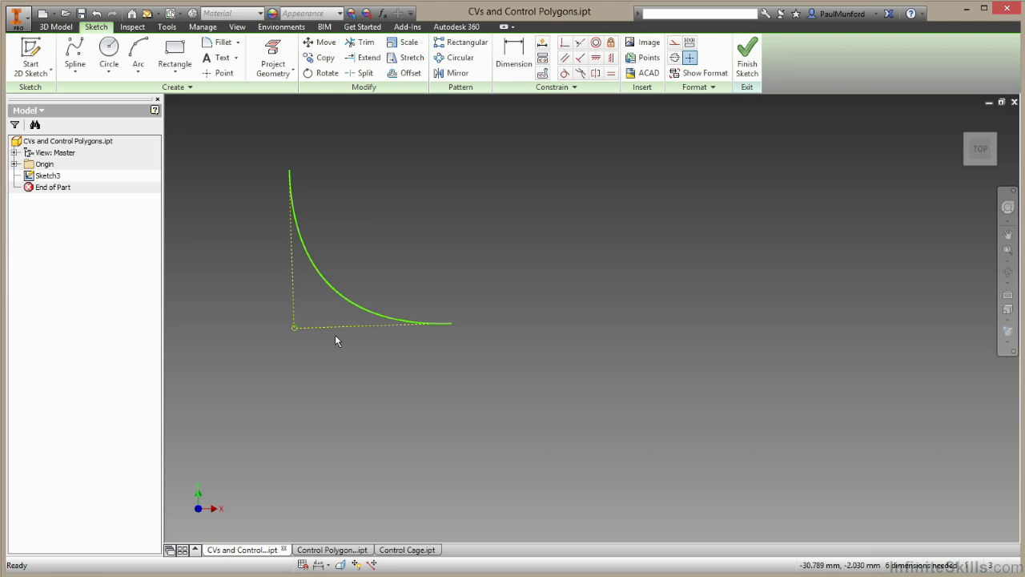
Step: Insert an extra control vertex on the spline's bottom leg
right_click(342, 294)
left_click(330, 59)
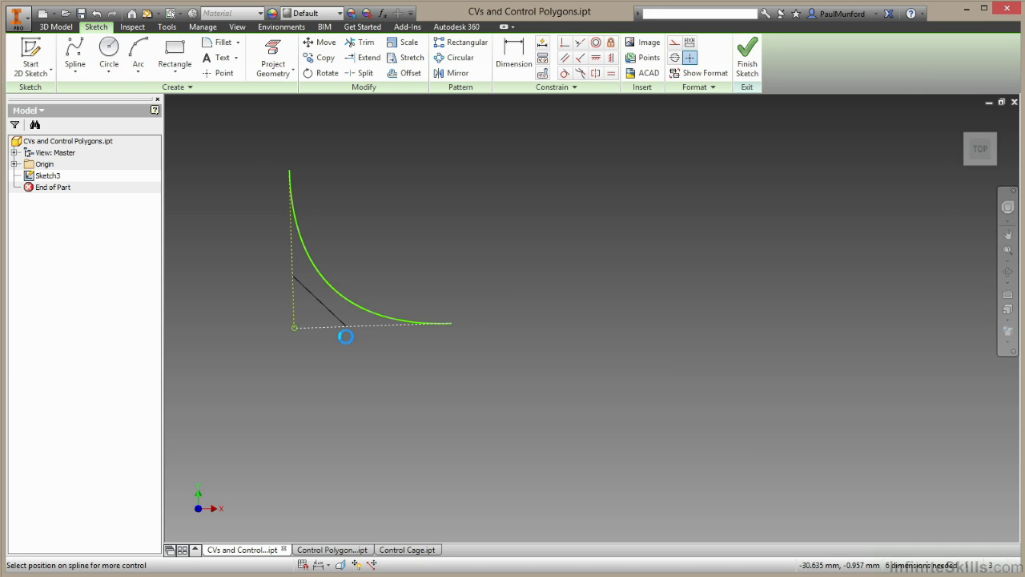
left_click(337, 327)
right_click(317, 333)
left_click(313, 329)
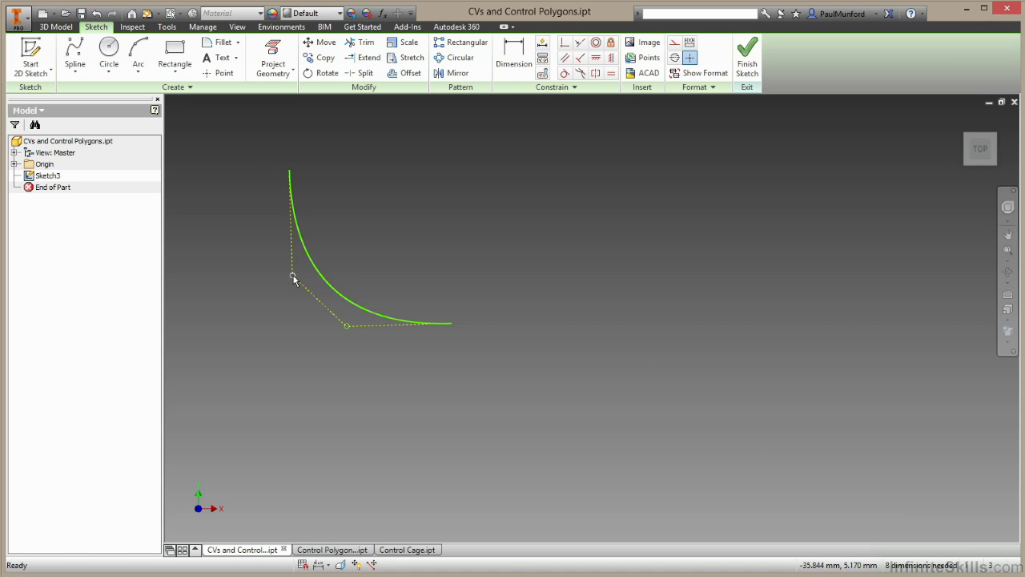
Step: Drag the two interior control vertices together at the lower-left corner for a sharper L
left_click_drag(292, 275, 269, 198)
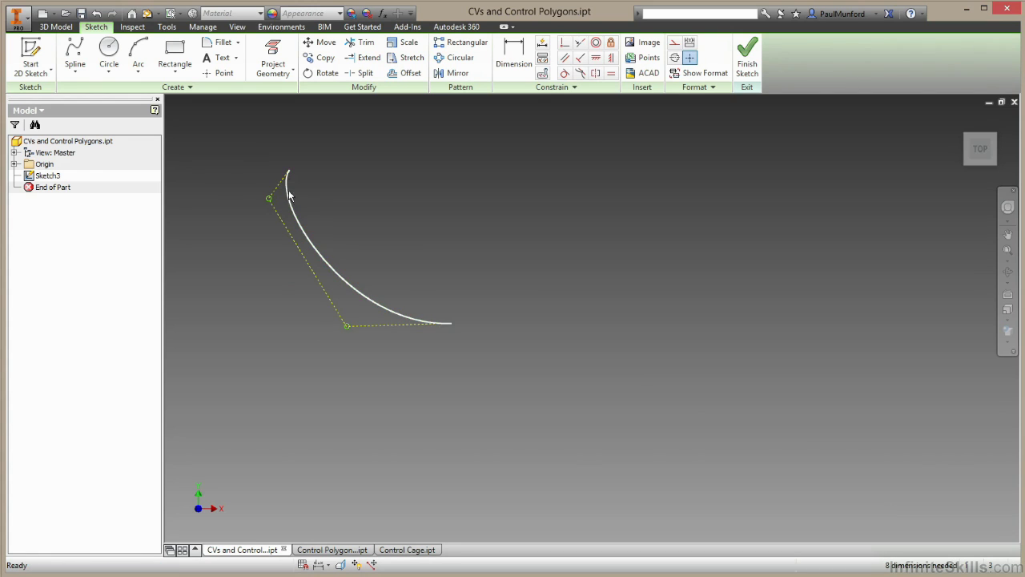
left_click_drag(348, 326, 278, 337)
left_click_drag(269, 200, 269, 331)
left_click(296, 276)
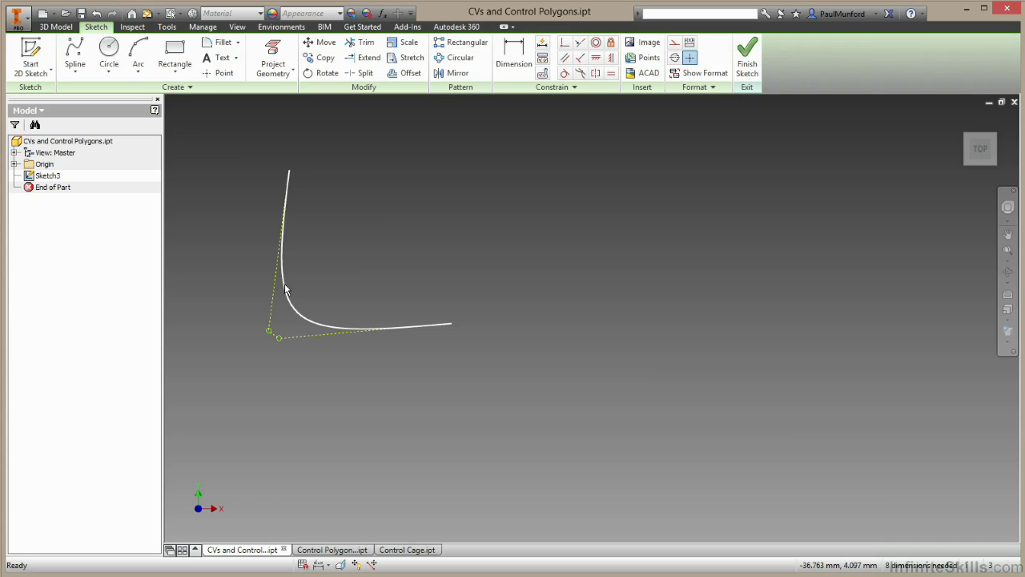
Step: Insert two more control vertices on the spline near the corner
left_click(296, 312)
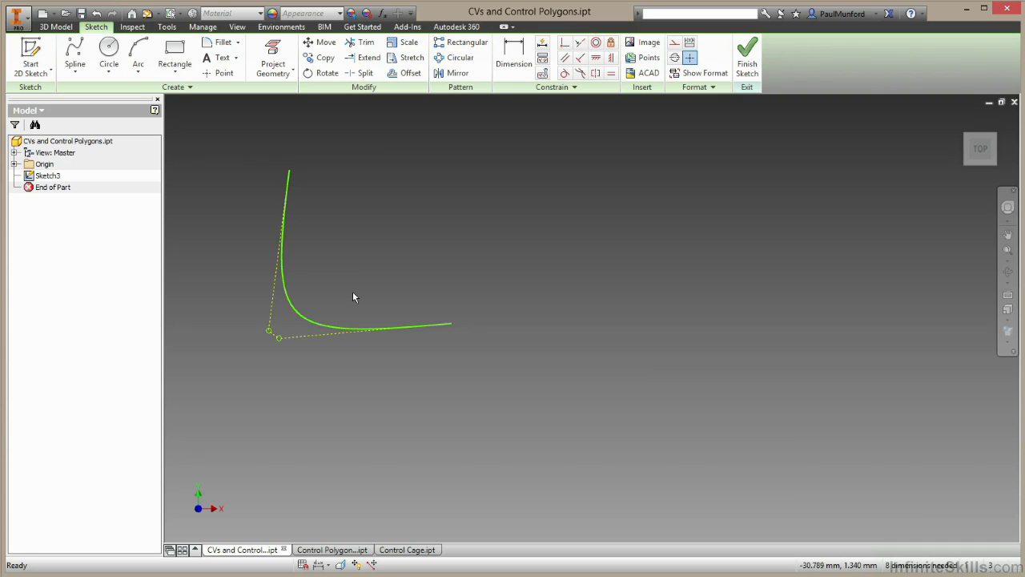
right_click(298, 309)
left_click(318, 78)
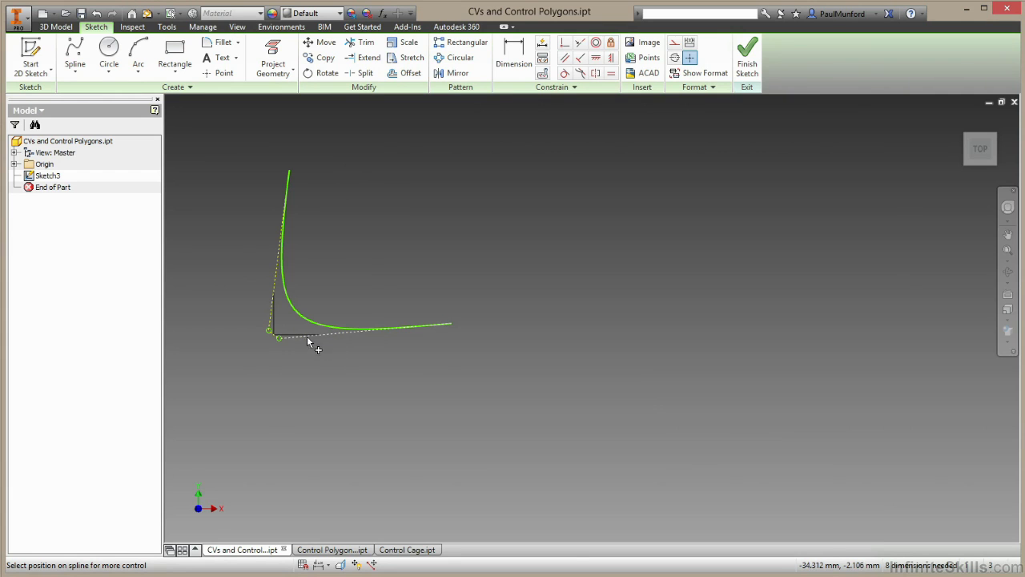
left_click(278, 338)
left_click(282, 300)
right_click(358, 227)
left_click(414, 229)
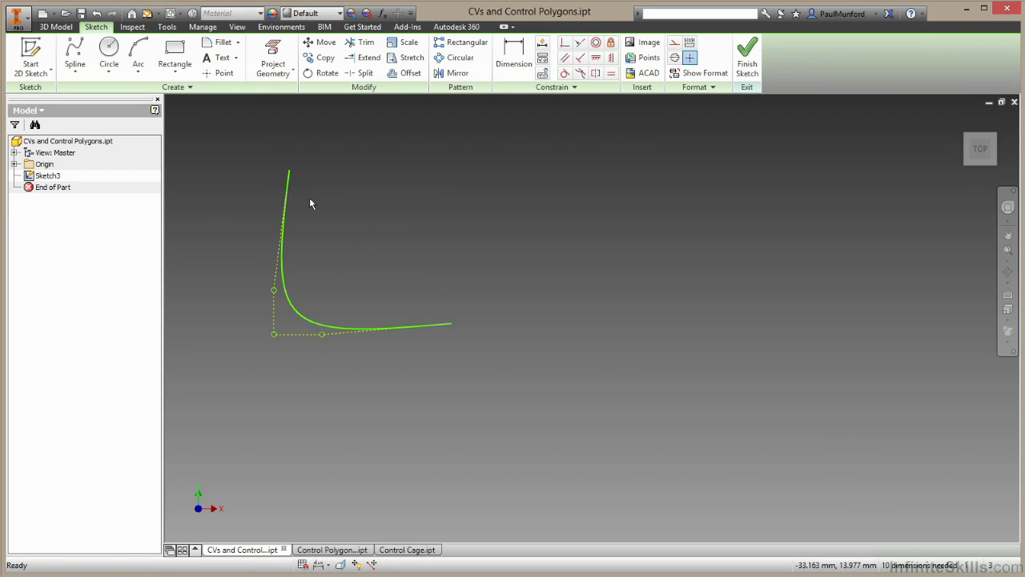
Step: Cluster the three interior control vertices at the lower-left corner for a near-square bend
scroll(317, 198, "down", 3)
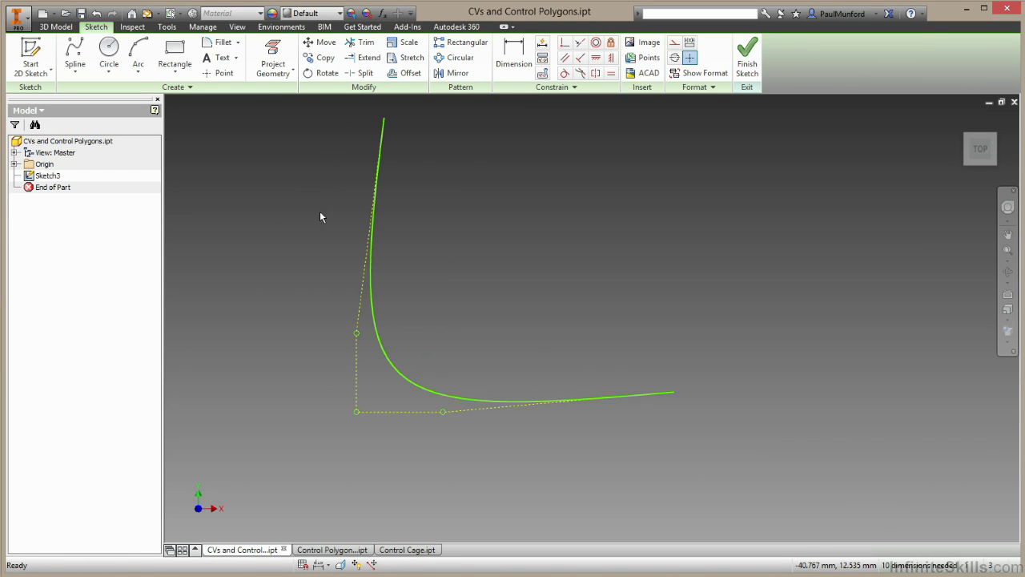
left_click_drag(401, 361, 376, 196)
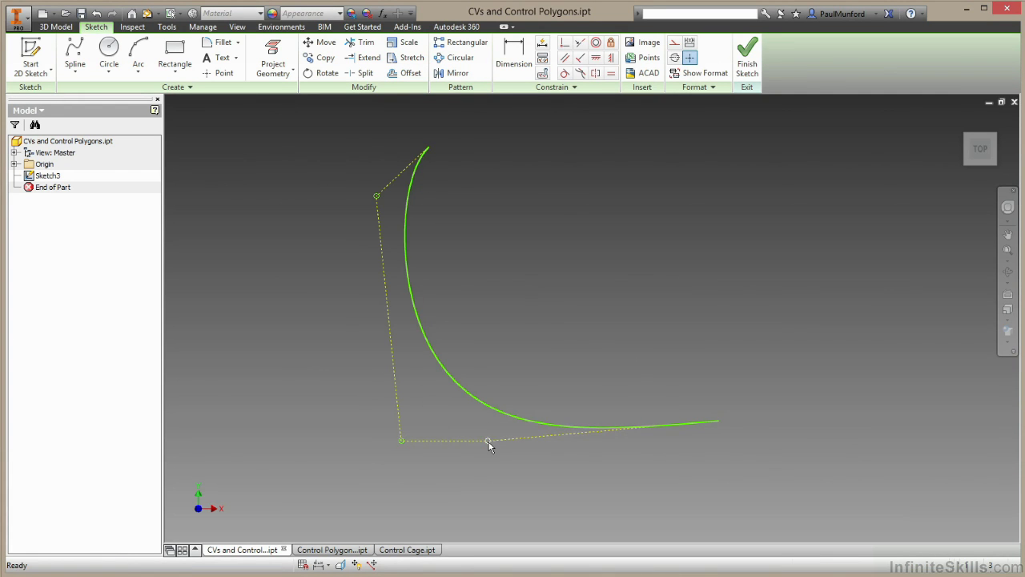
left_click_drag(488, 442, 635, 469)
left_click_drag(402, 440, 595, 465)
left_click_drag(376, 197, 371, 419)
left_click_drag(595, 465, 383, 445)
left_click_drag(635, 475, 389, 456)
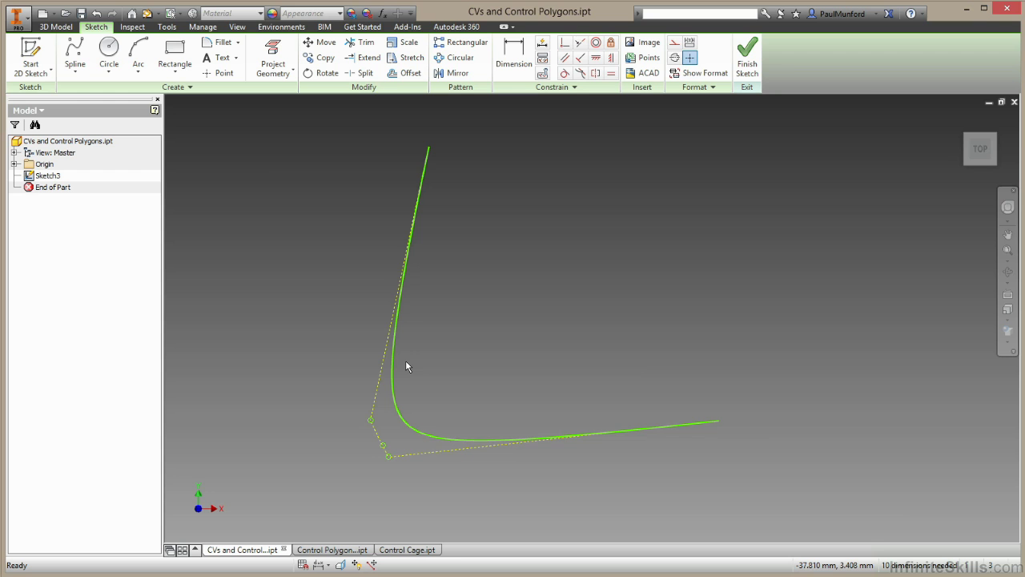
Step: In Control Polygon Mock up.ipt, pull both front curves' control points left, then switch to Control Cage.ipt
left_click(329, 550)
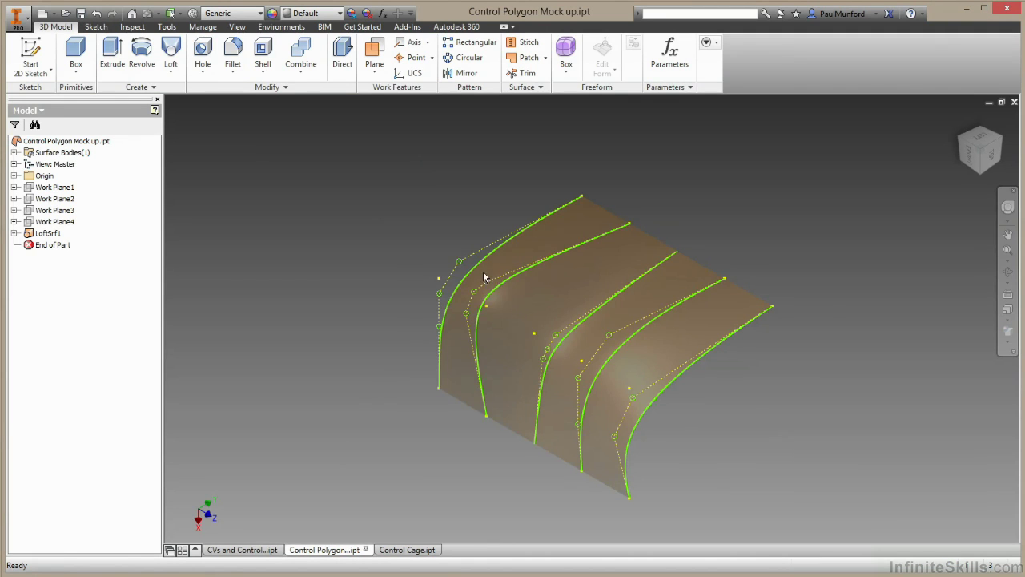
left_click_drag(484, 278, 431, 254)
left_click_drag(439, 294, 396, 334)
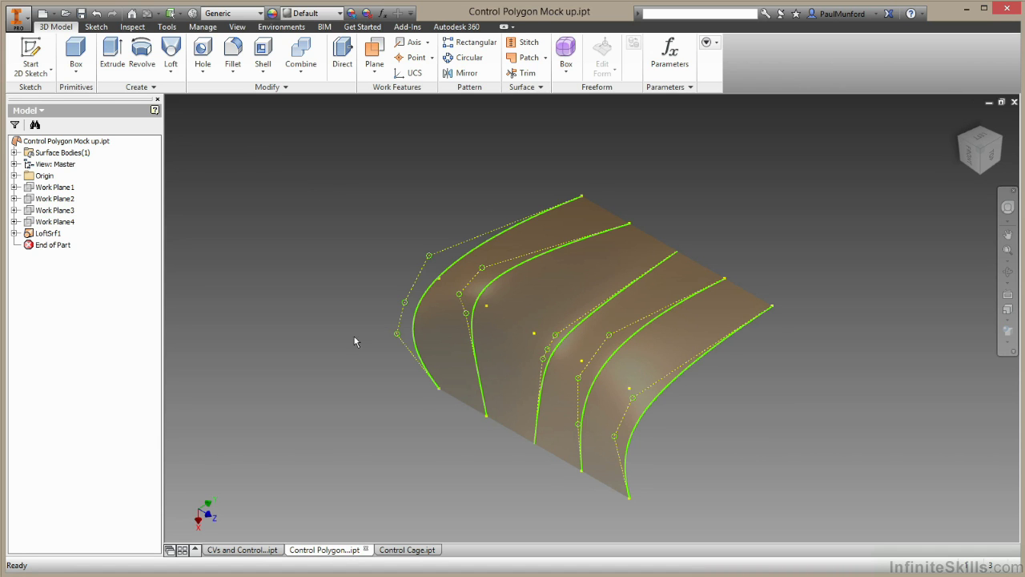
left_click(401, 550)
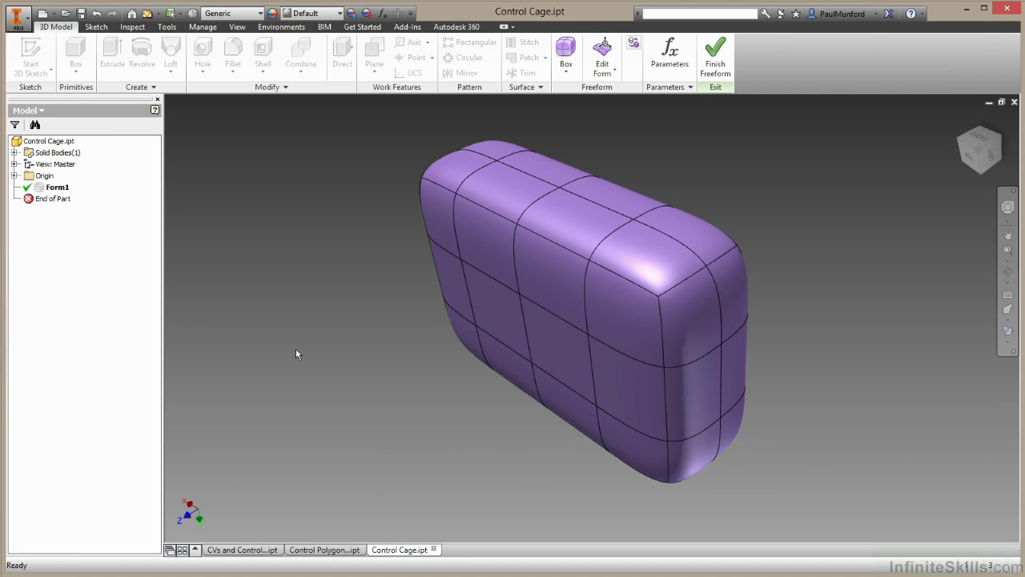
Step: Select Form1's left vertical edge and toggle between blocky and smooth display, ending smooth
key("F6")
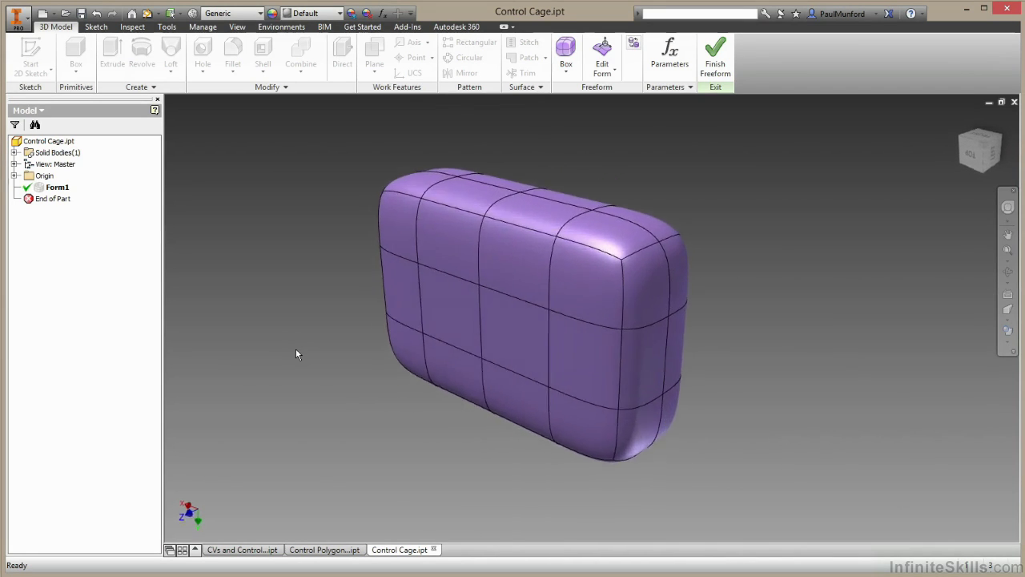
left_click(426, 217)
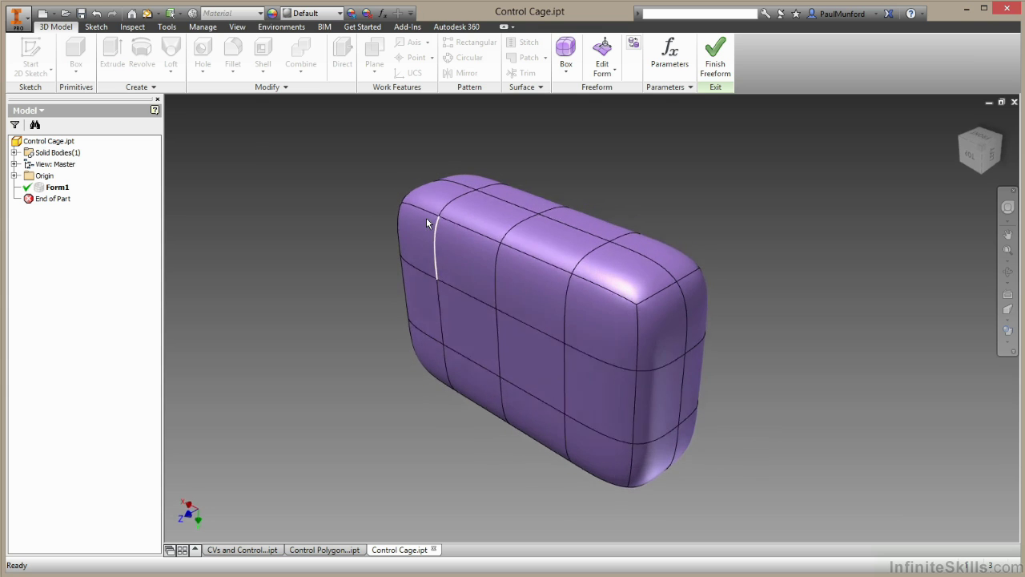
left_click(426, 217)
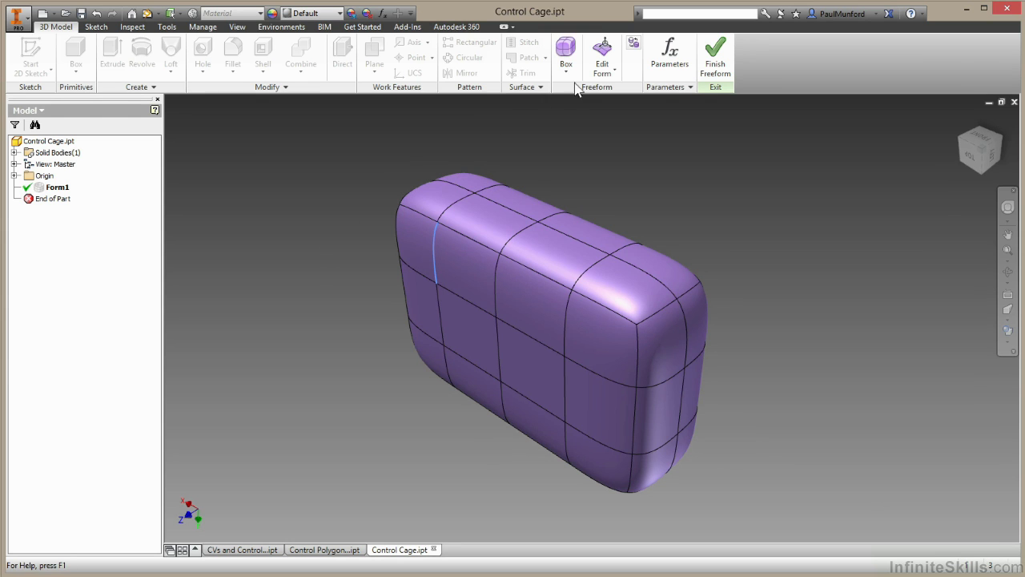
left_click(634, 44)
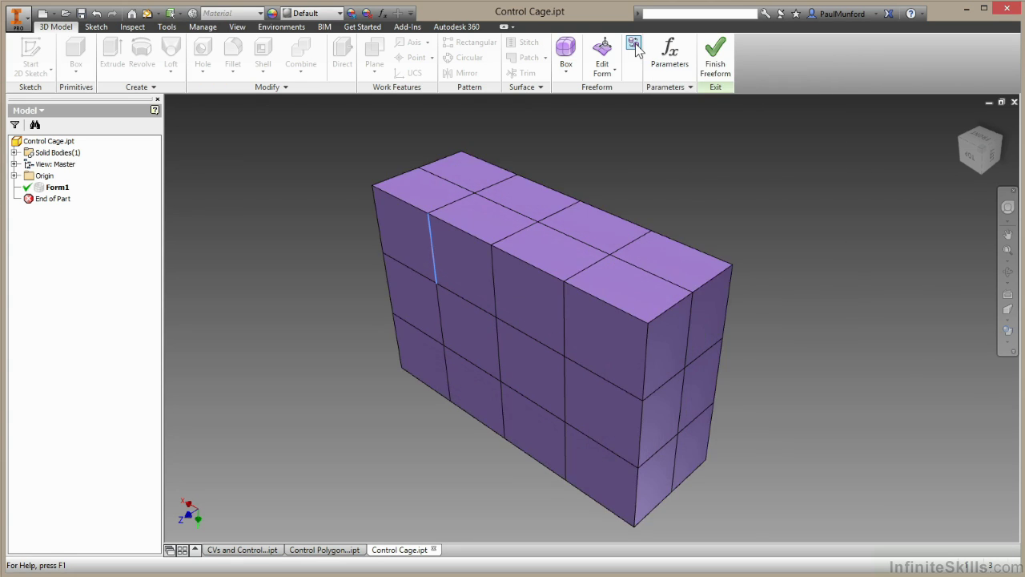
left_click(635, 44)
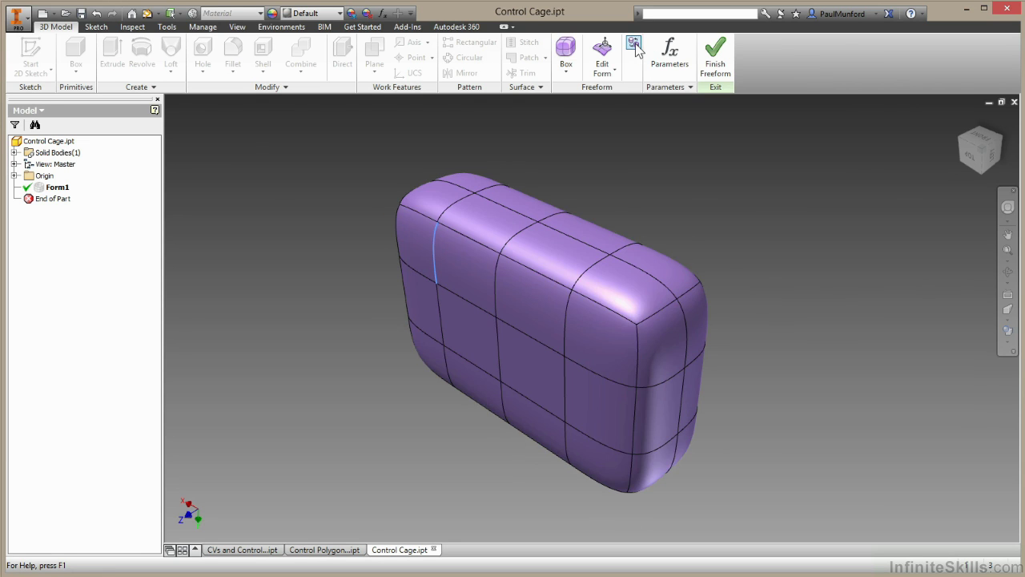
left_click(635, 44)
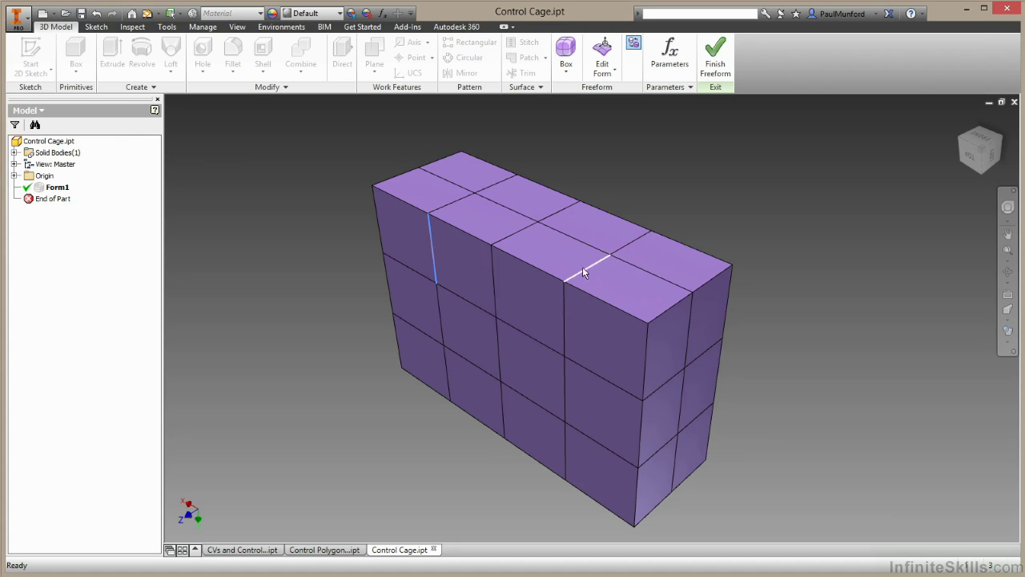
left_click(633, 43)
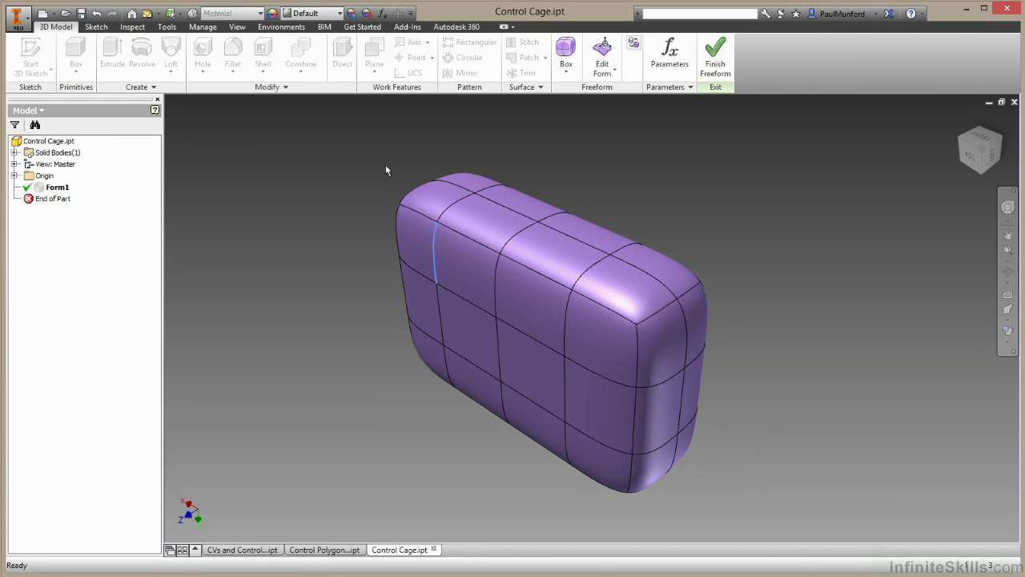
Step: In blocky cage display, select a vertical edge loop and push it right with Edit Form
left_click(633, 43)
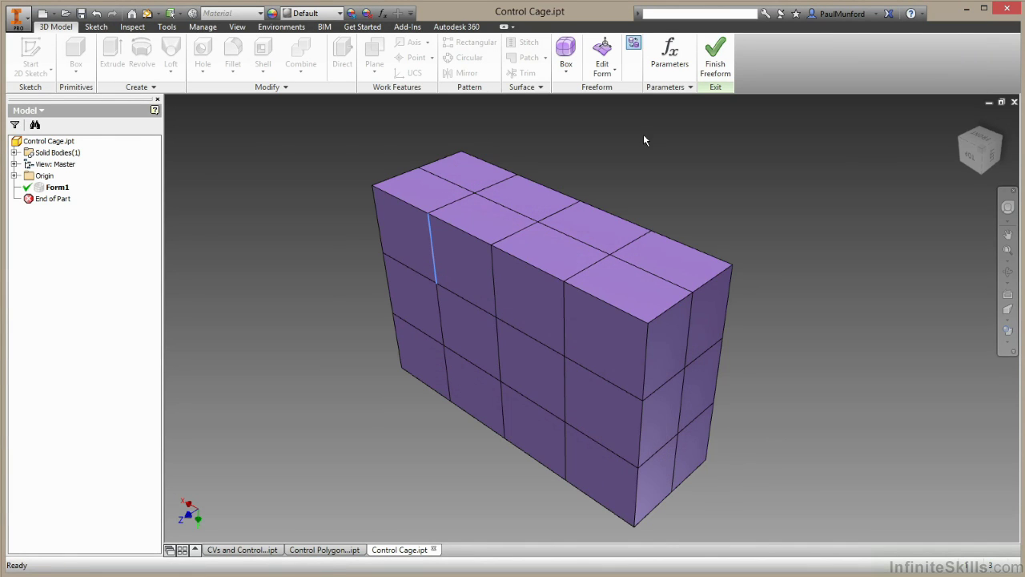
double_click(573, 277)
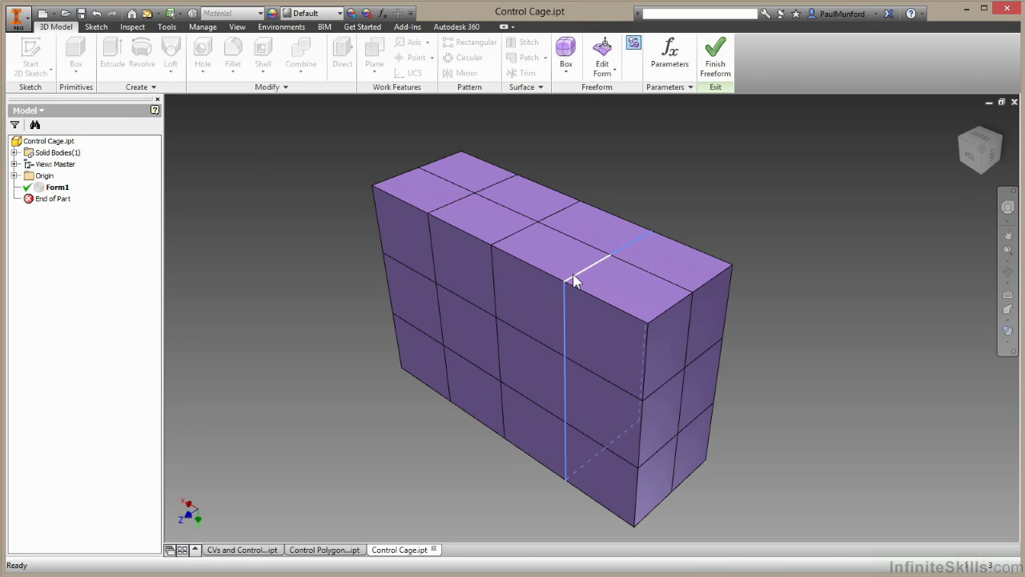
right_click(573, 277)
left_click(576, 237)
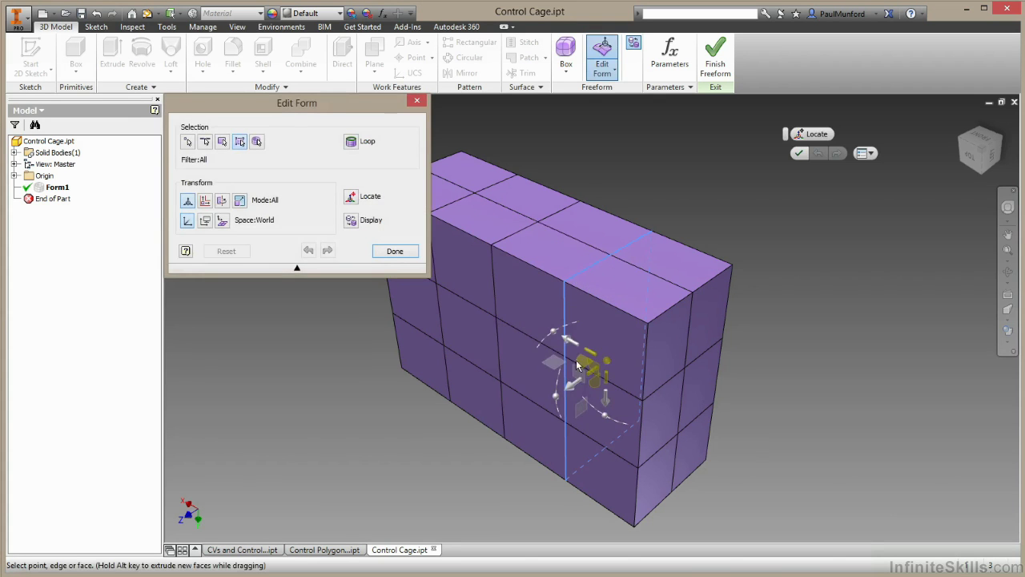
left_click_drag(571, 342, 604, 359)
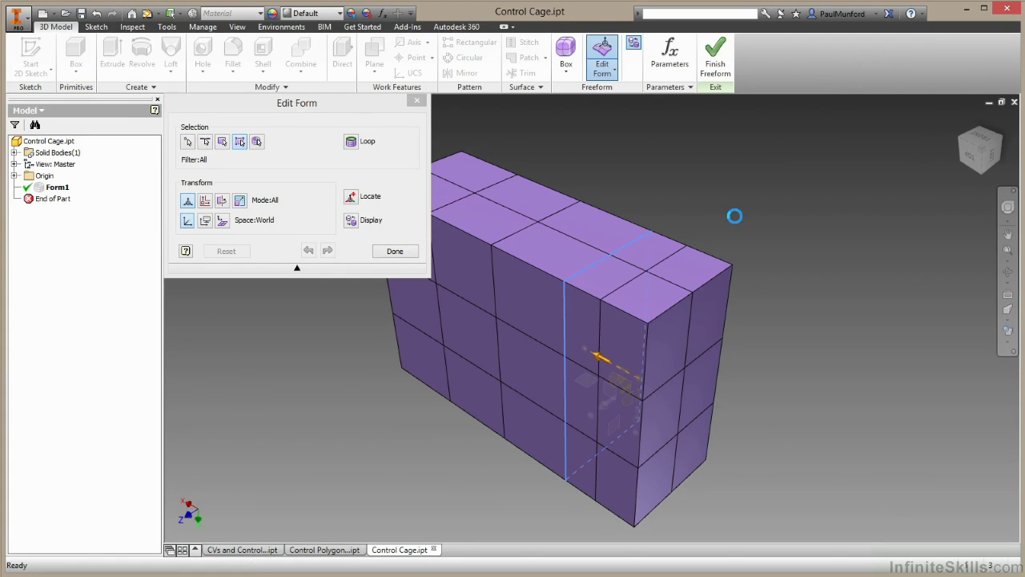
left_click(393, 252)
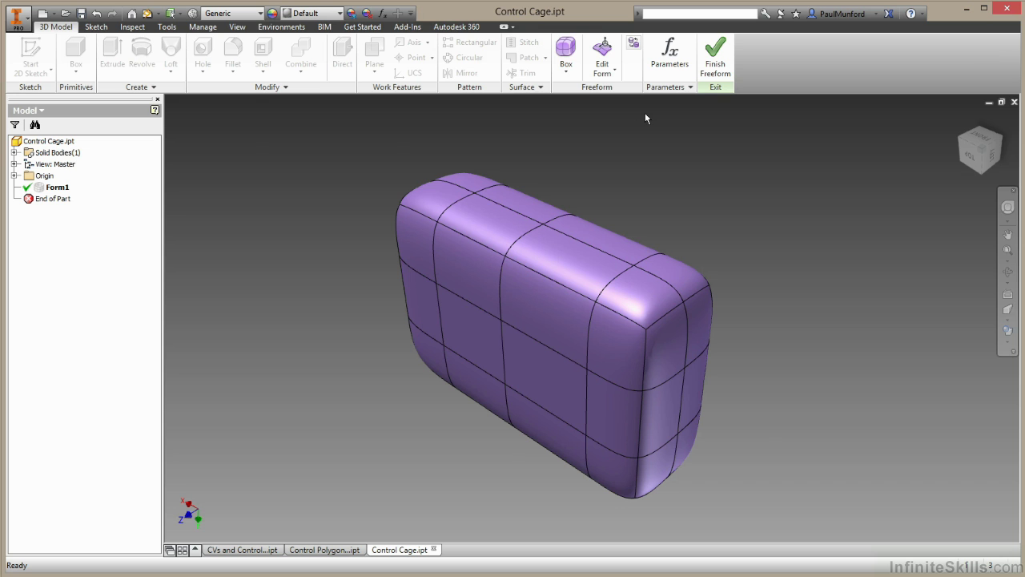
Step: Move the left vertical edge loop -14.5 mm along X, then show the blocky cage
right_click(451, 209)
left_click(454, 169)
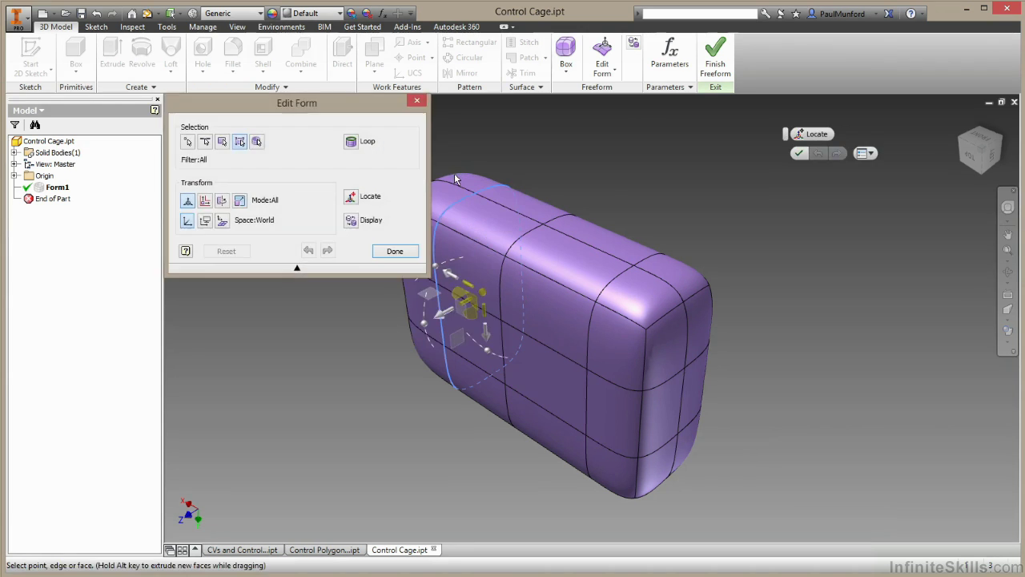
left_click_drag(451, 277, 524, 318)
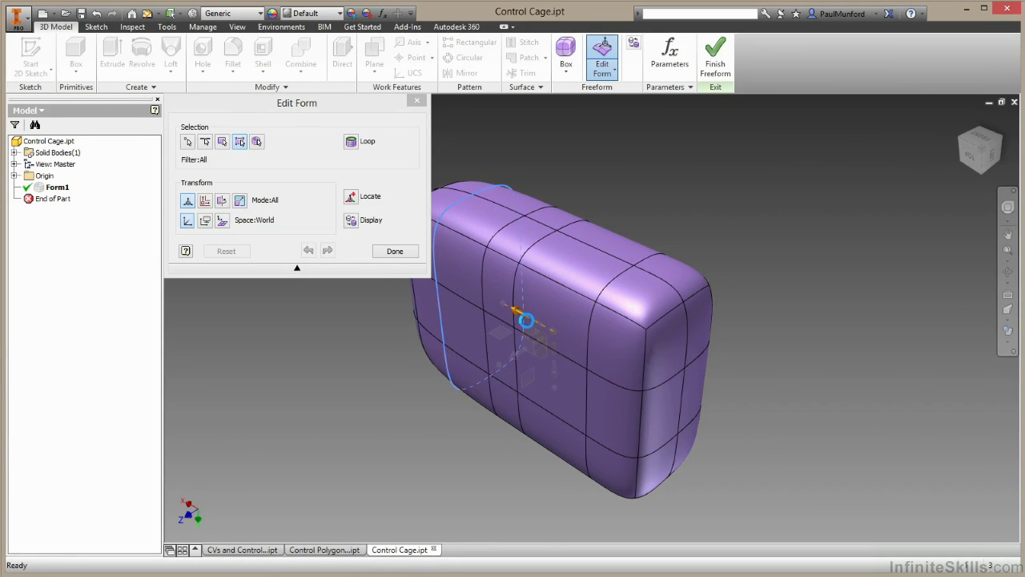
left_click(400, 253)
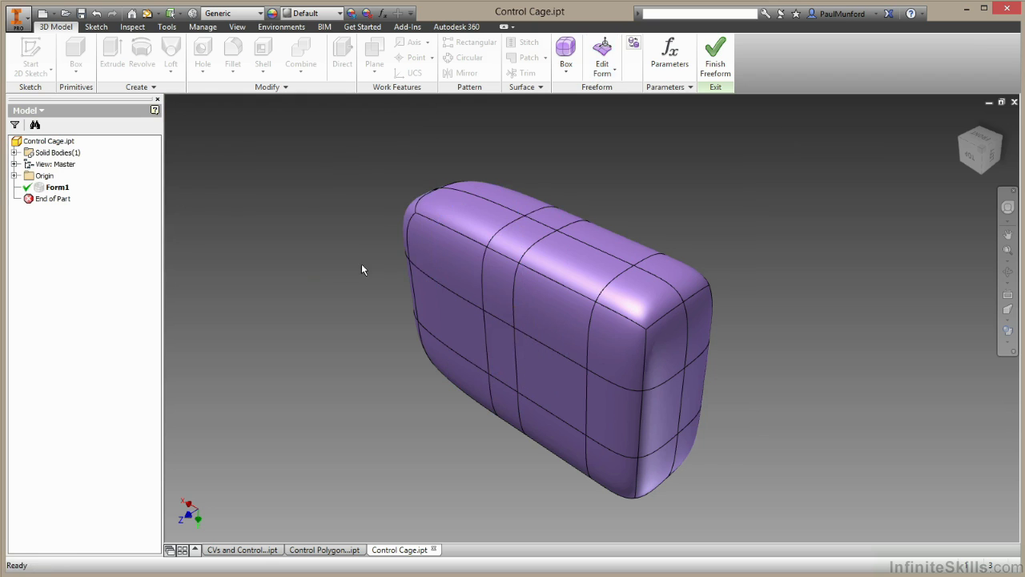
left_click(633, 44)
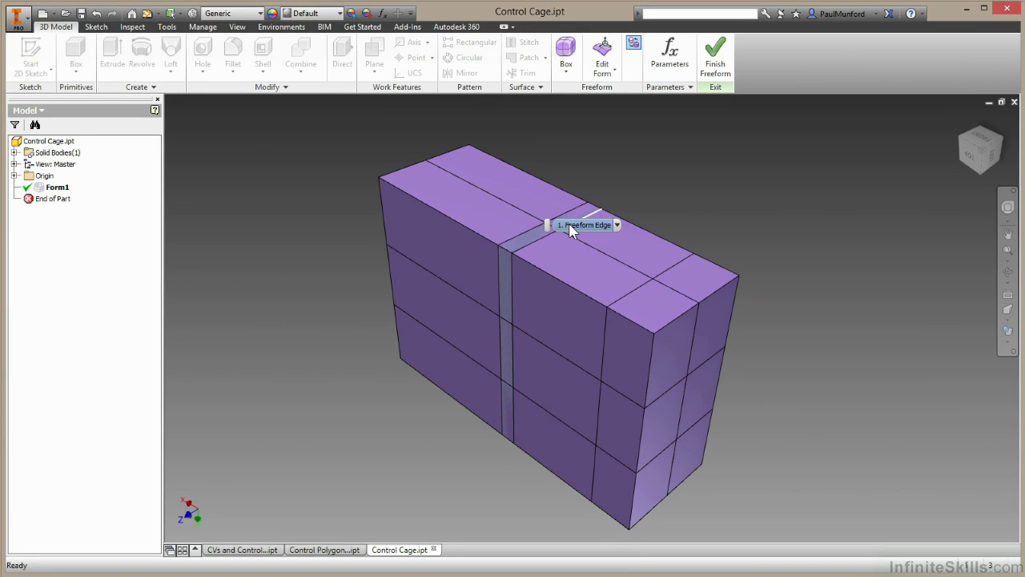
Step: Alt-drag the top vertical edge loop to extrude a narrow face strip, then return to smooth display
left_click(595, 218)
right_click(595, 218)
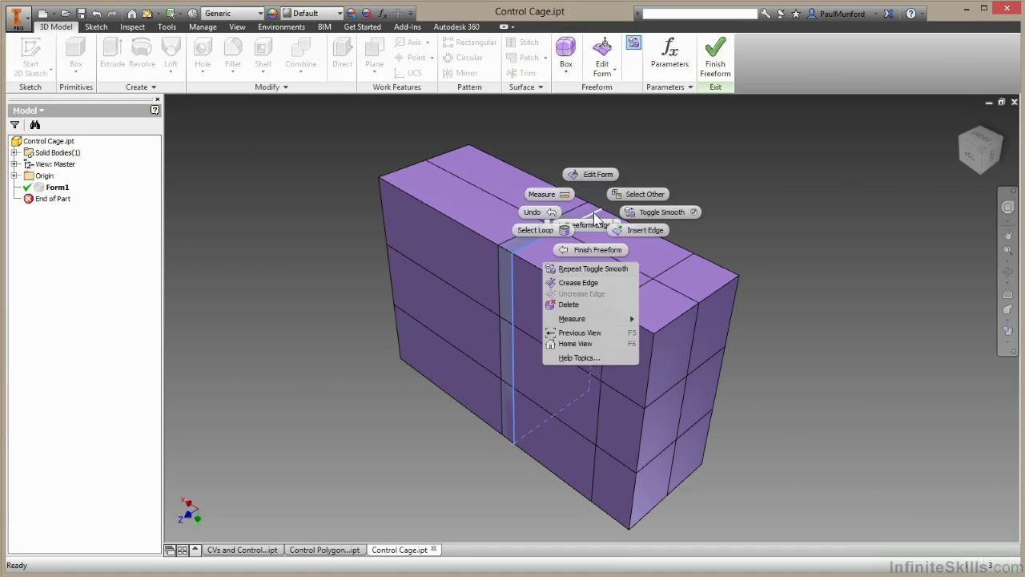
left_click(596, 175)
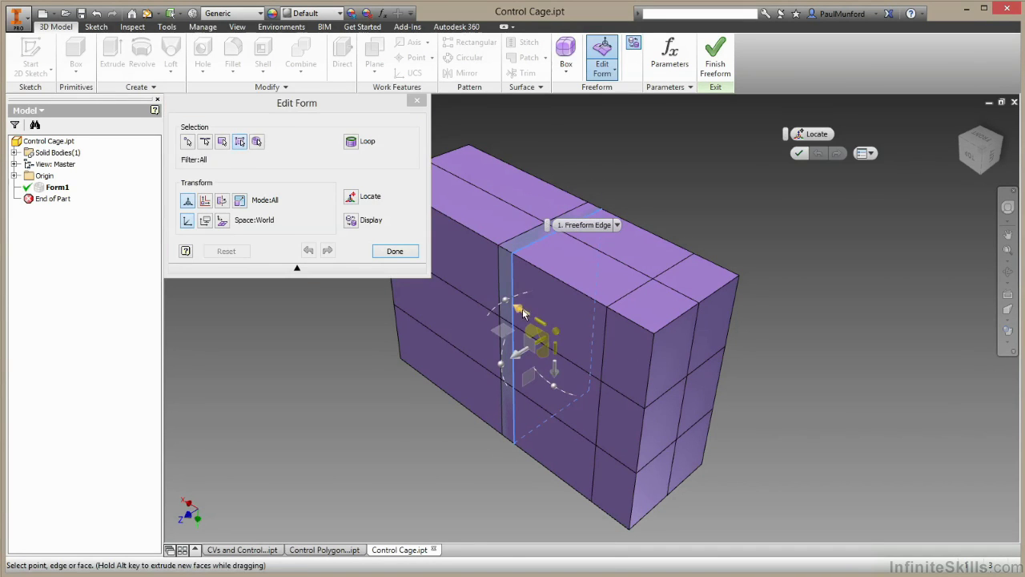
left_click_drag(523, 313, 504, 302, "alt")
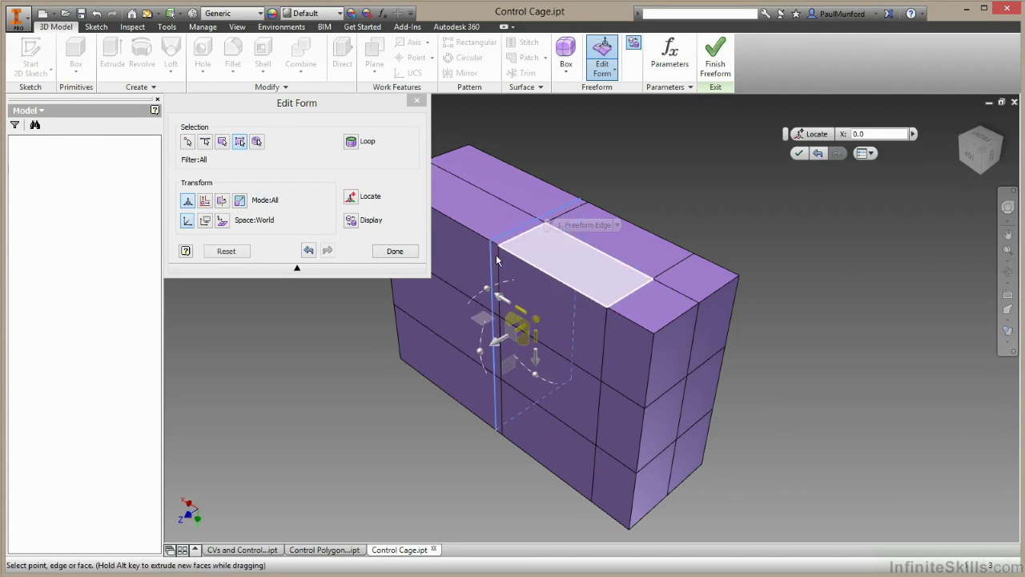
left_click(395, 251)
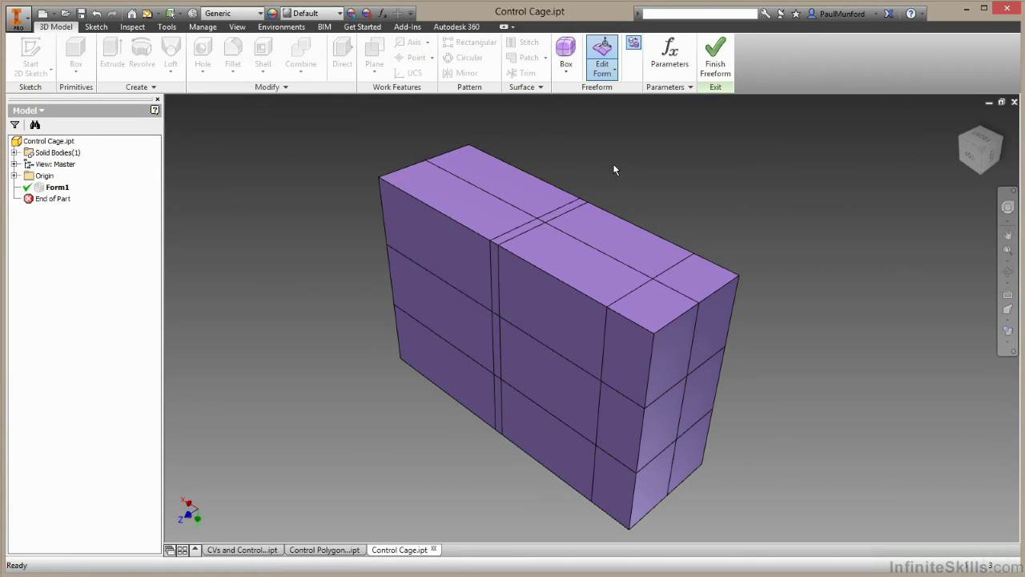
left_click(633, 44)
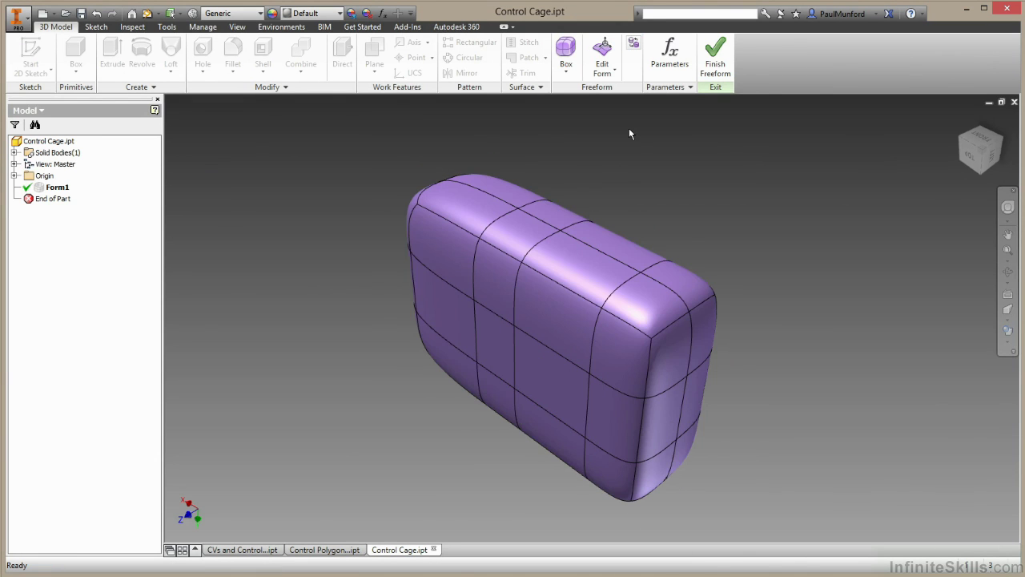